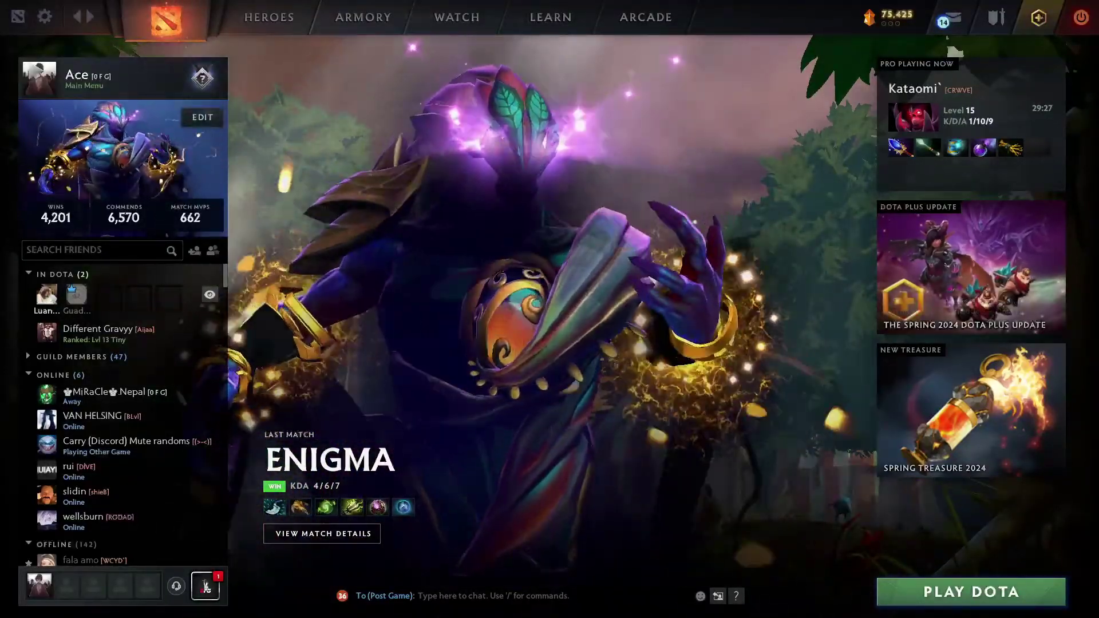
pyautogui.click(44, 16)
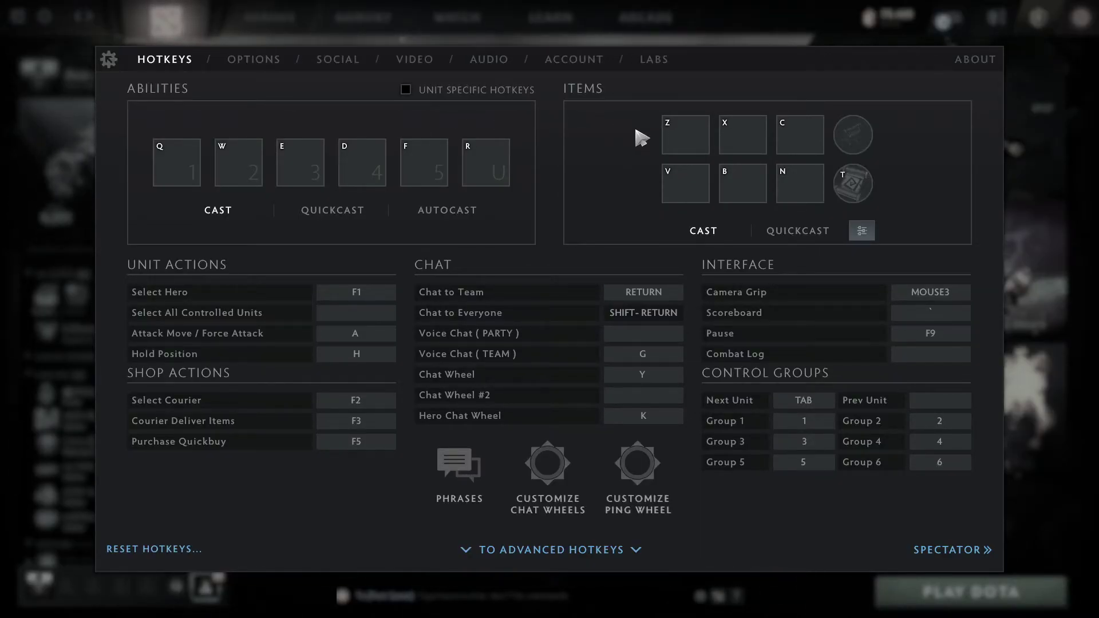
# - Bind the first Items slot hotkey to Space, replacing Z
pyautogui.click(685, 136)
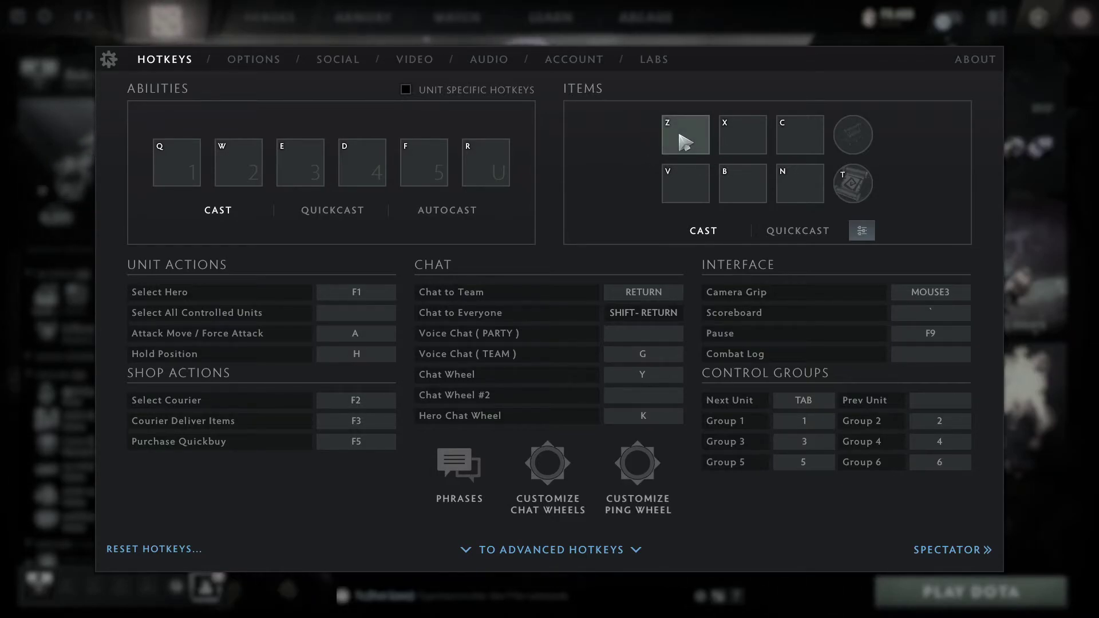
pyautogui.click(678, 135)
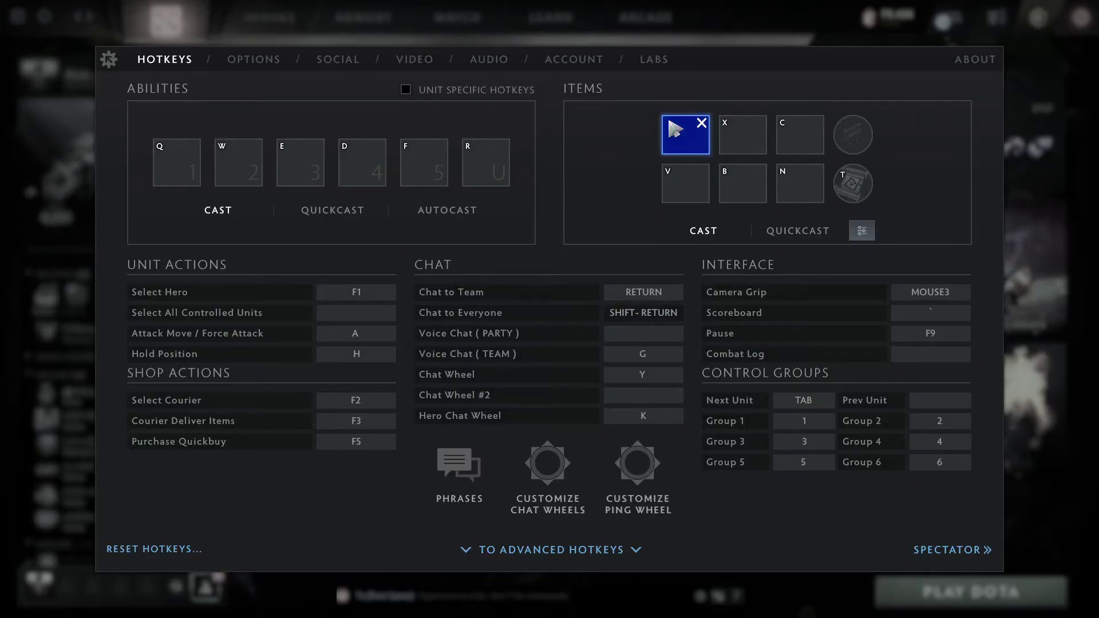
pyautogui.press('space')
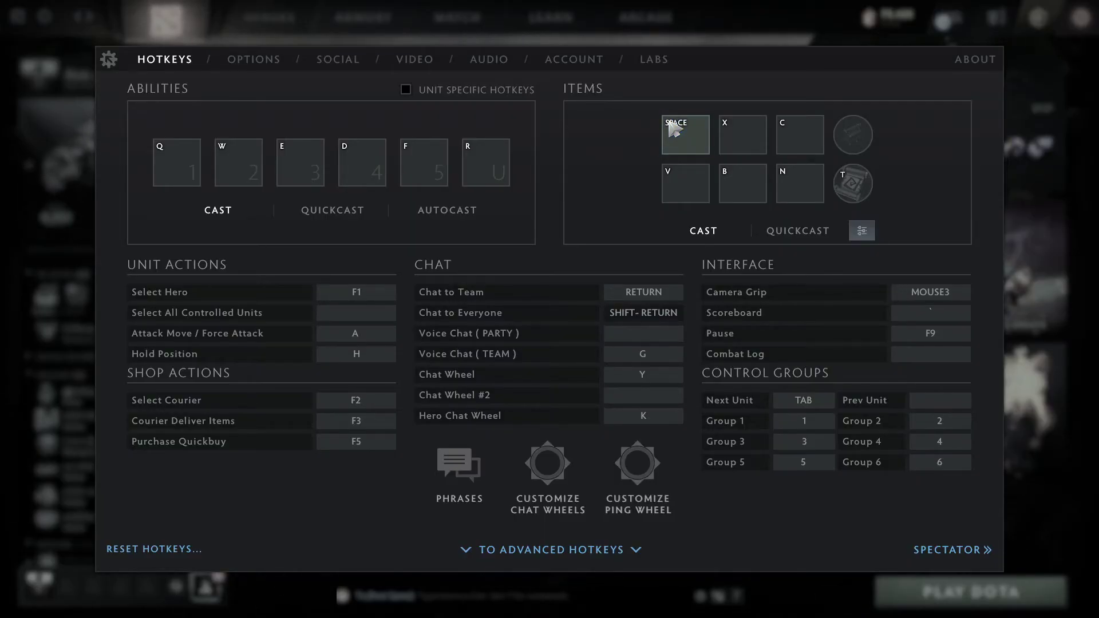